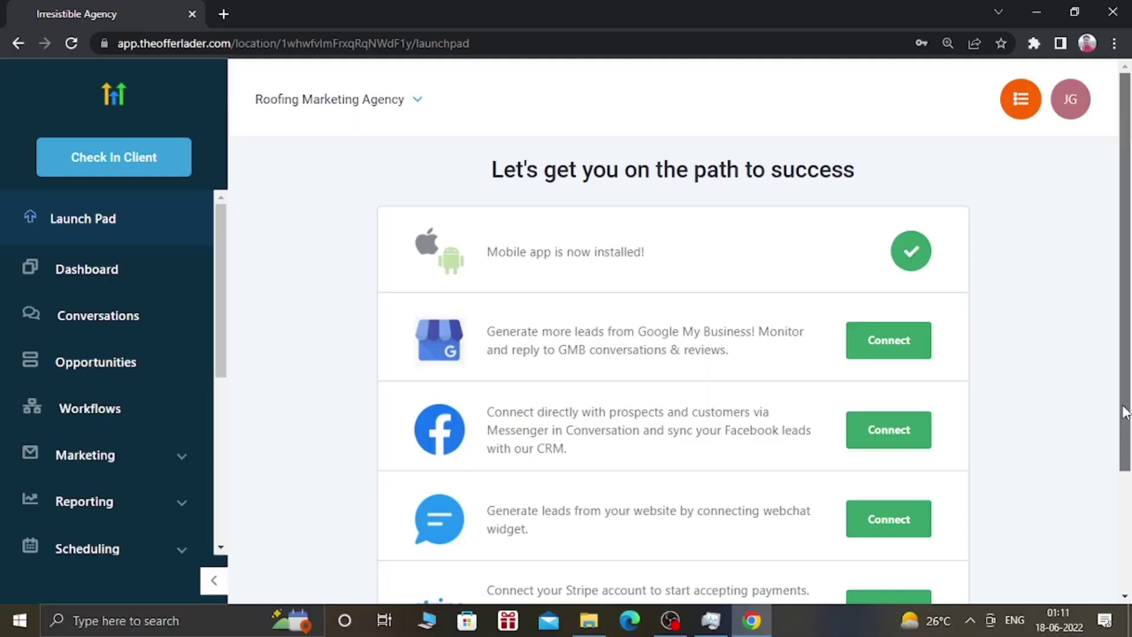
# Open the sub-account Settings and go to its Media section.
pyautogui.scroll(-1, 1128, 437)
pyautogui.scroll(1, 1128, 436)
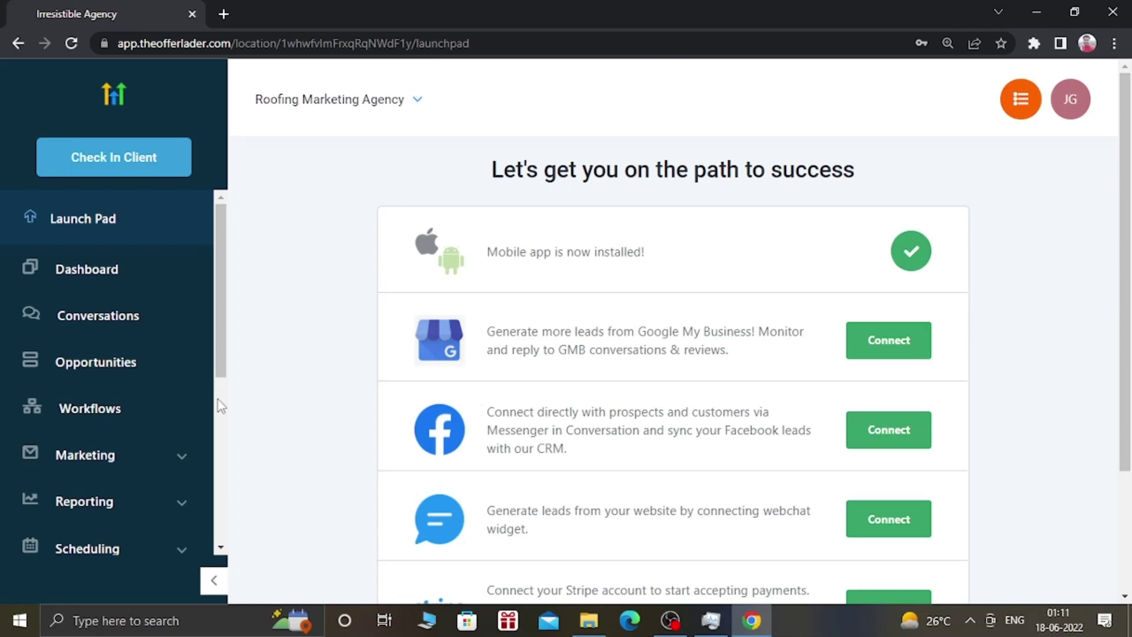
pyautogui.scroll(-6, 224, 428)
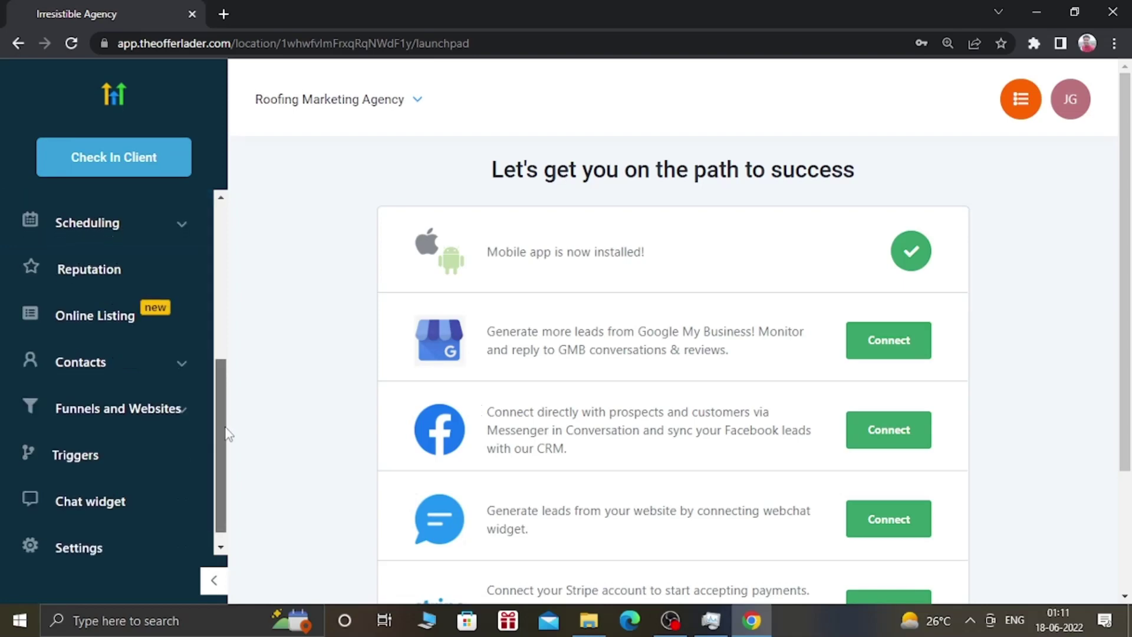
pyautogui.click(81, 537)
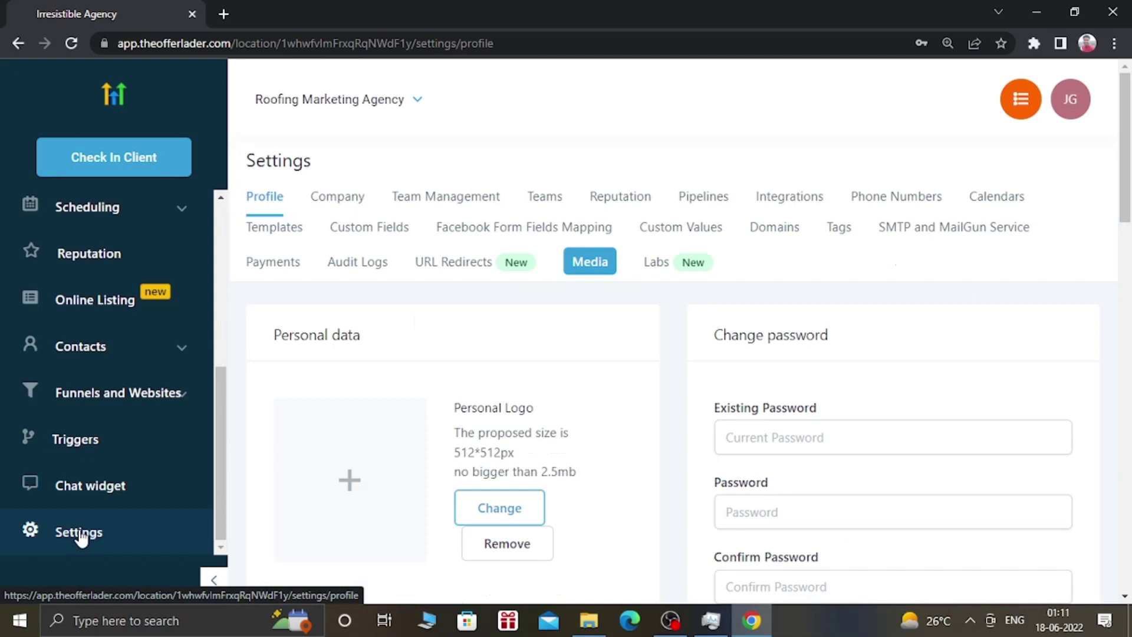
pyautogui.click(589, 270)
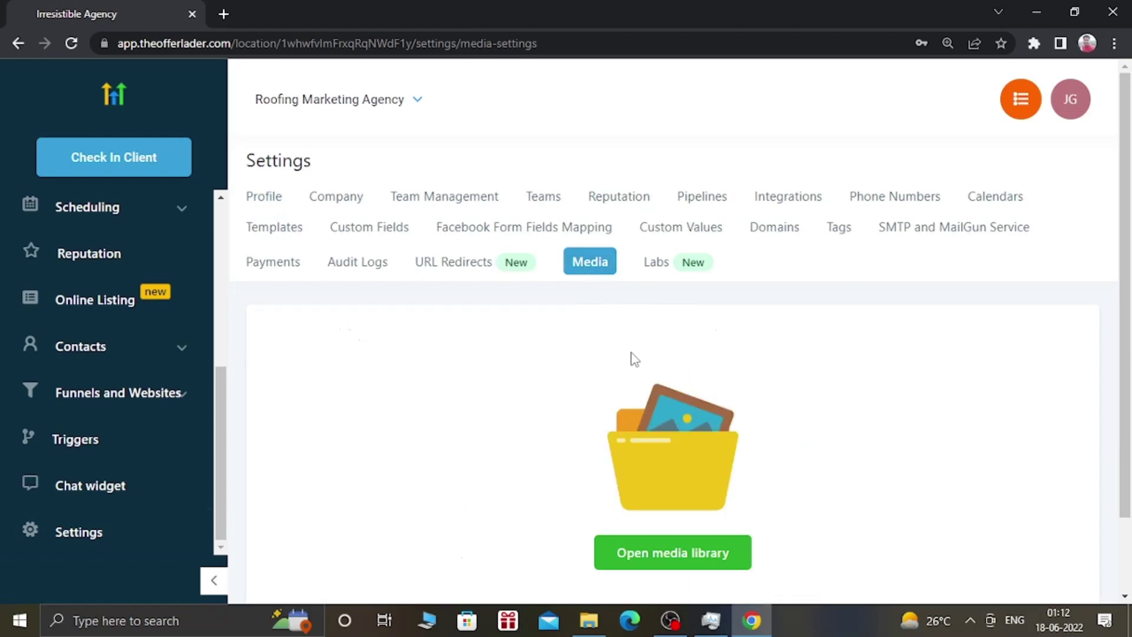
# Open the media library and switch its image source from My Media to Unsplash.
pyautogui.click(689, 551)
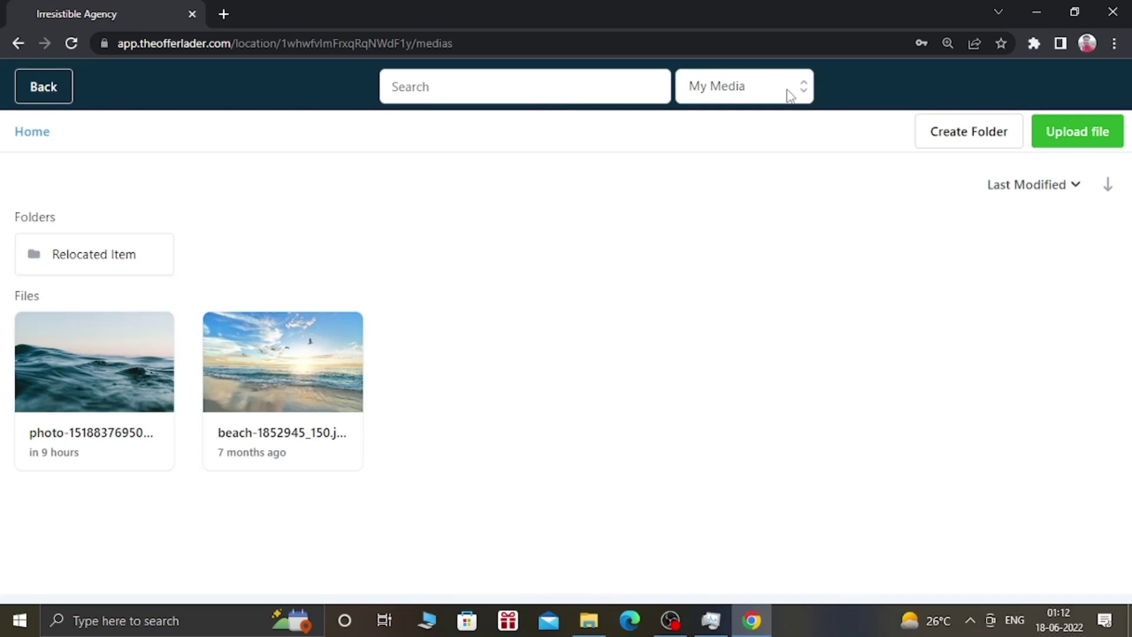
pyautogui.click(621, 84)
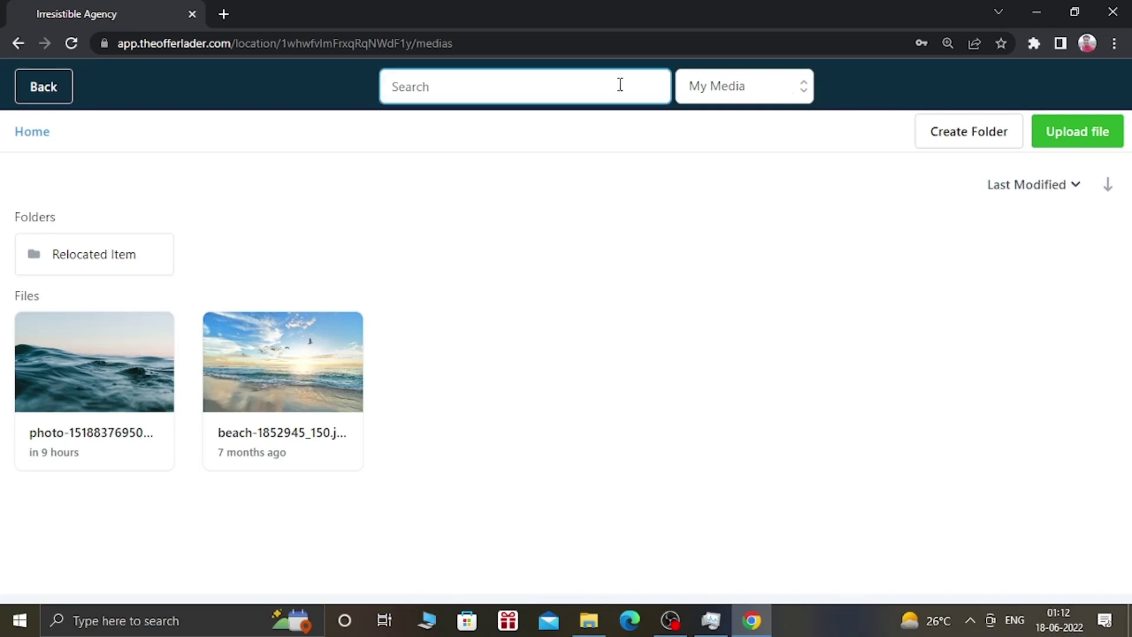
pyautogui.click(770, 90)
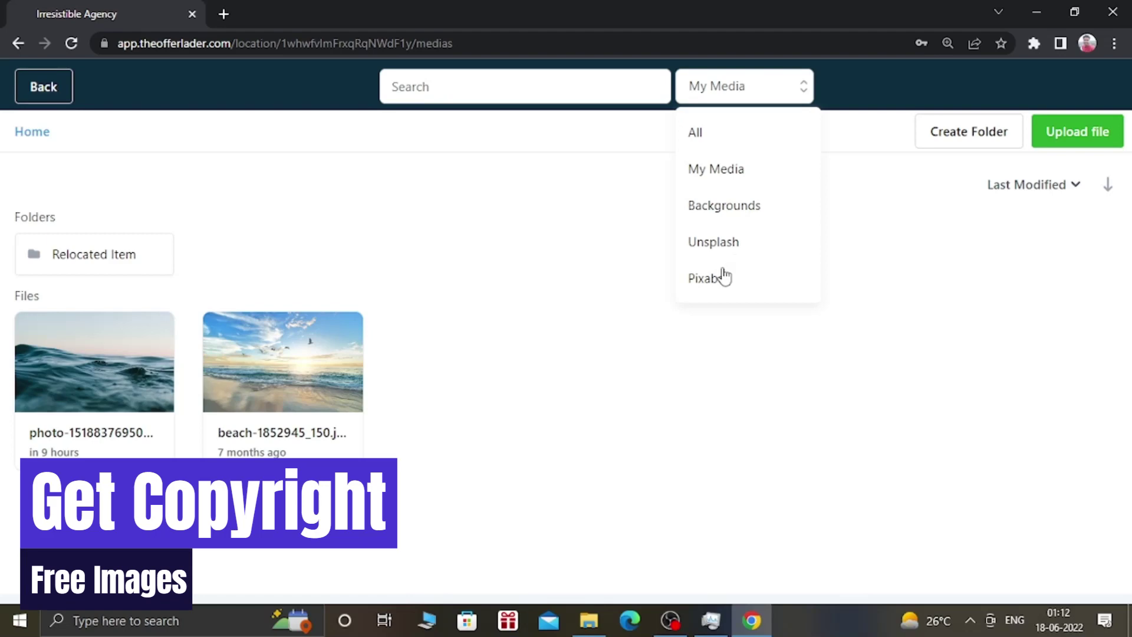
pyautogui.click(747, 247)
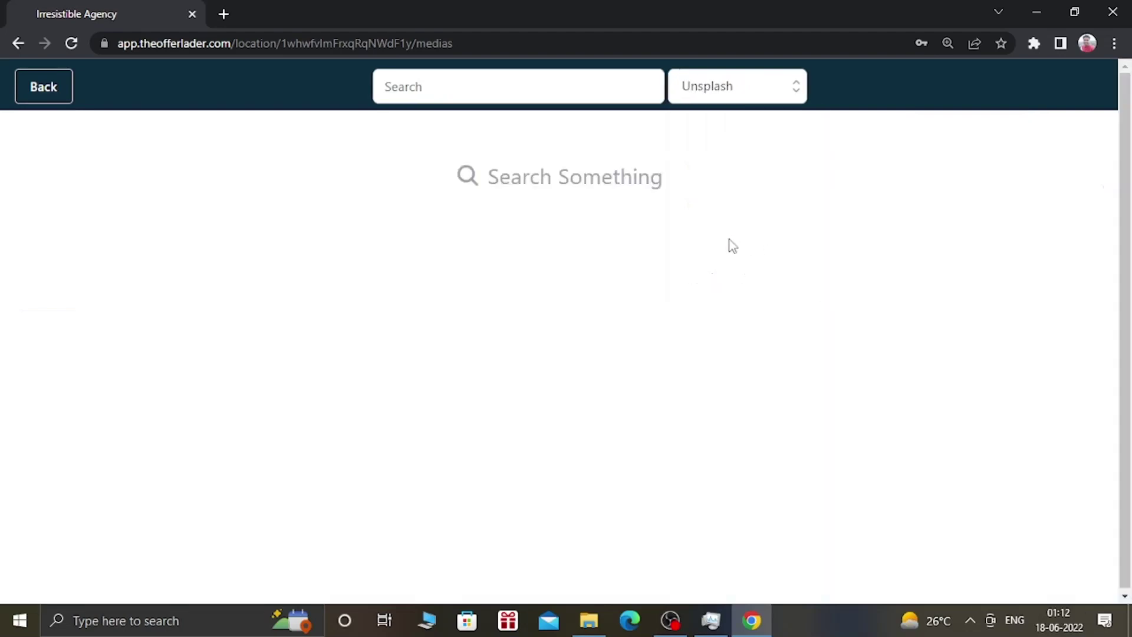
# Search Unsplash for 'ocean' and bring up the diver photo's options.
pyautogui.click(525, 86)
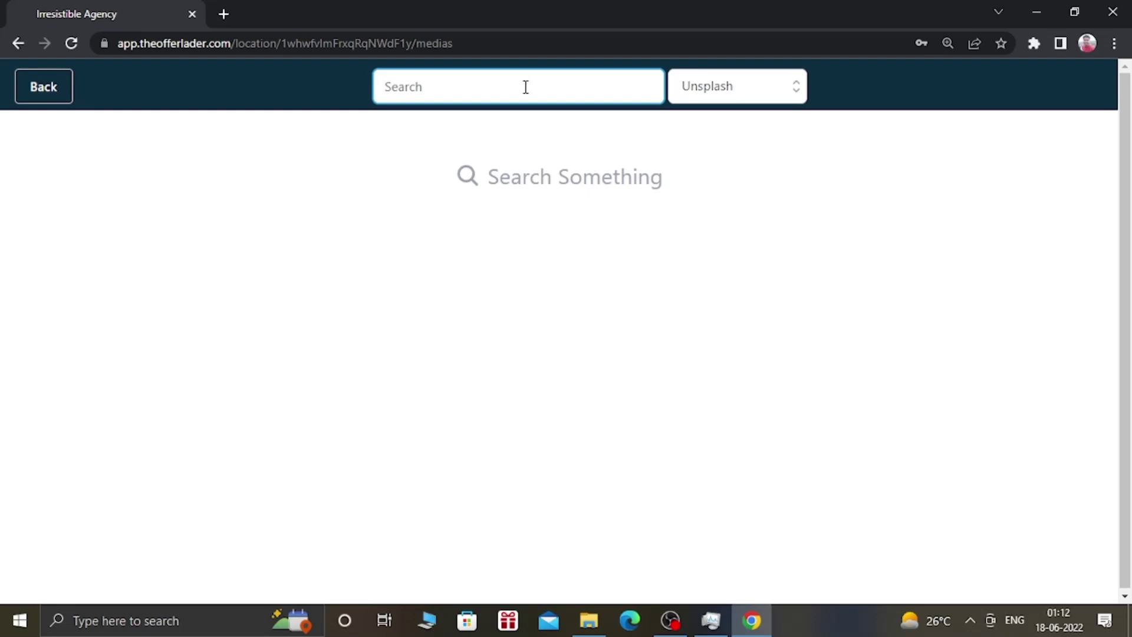
pyautogui.write('ocean')
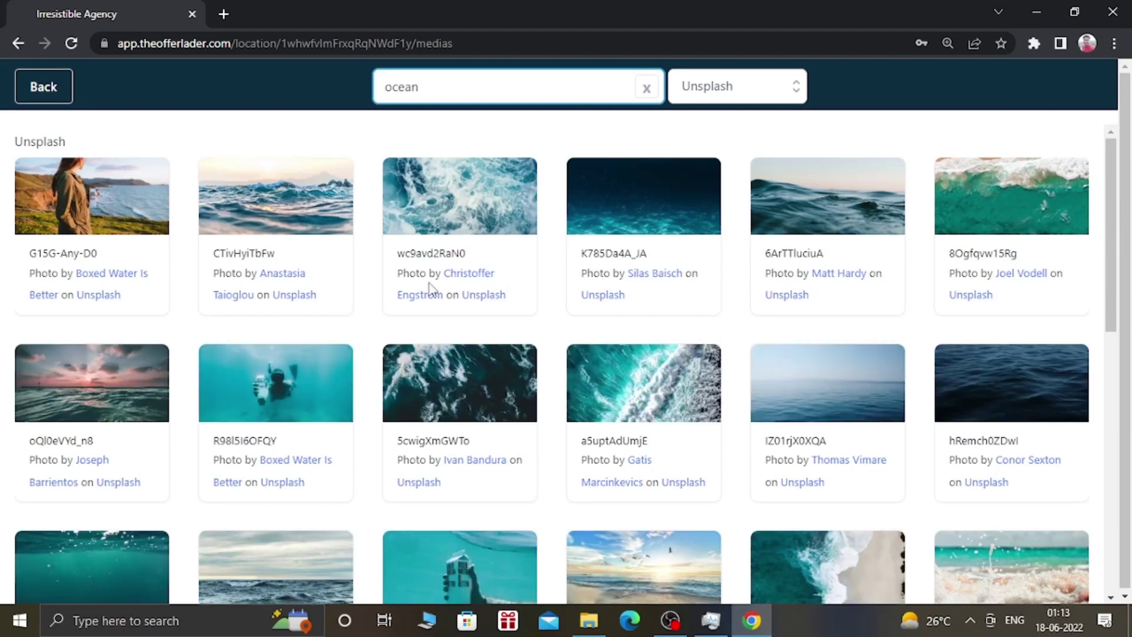
pyautogui.click(278, 388)
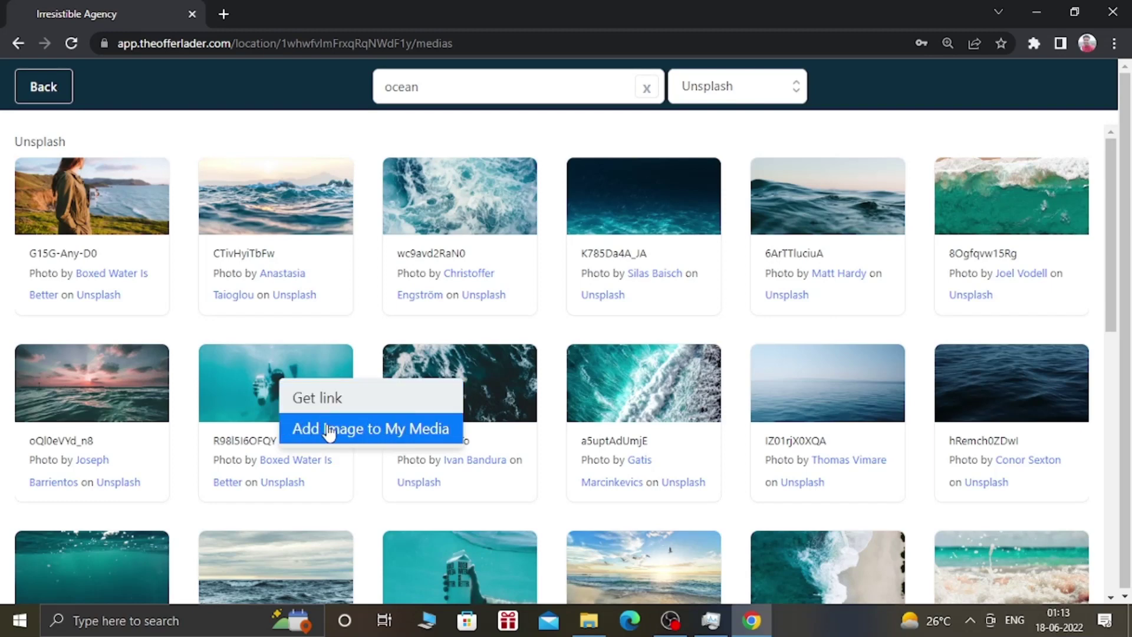
# Add the underwater diver photo from the ocean results to My Media.
pyautogui.click(366, 435)
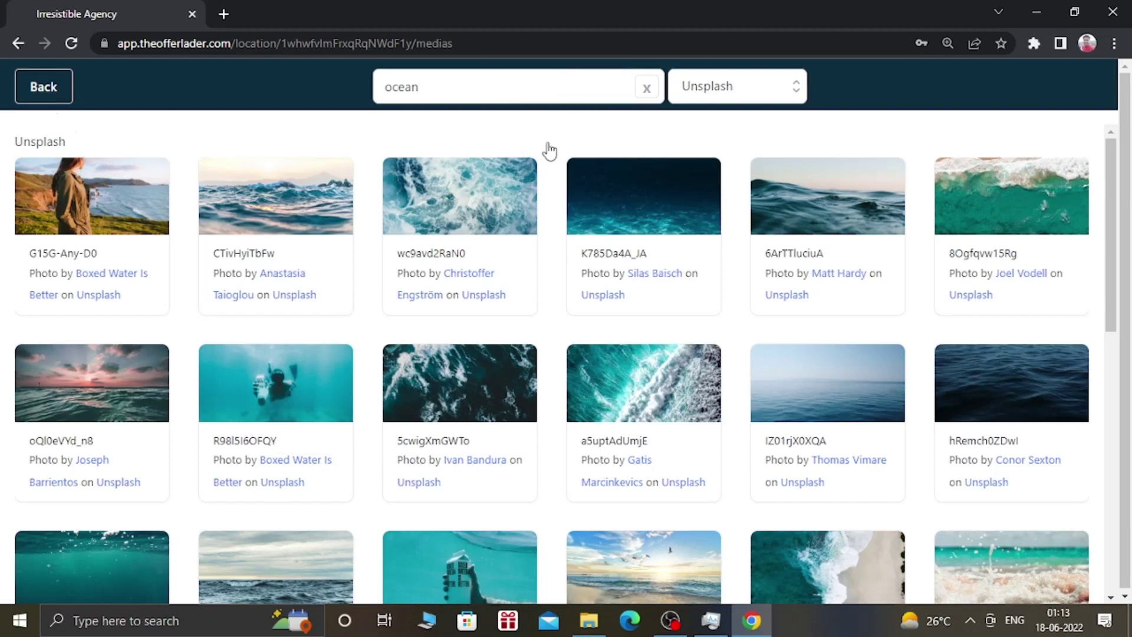
pyautogui.click(563, 82)
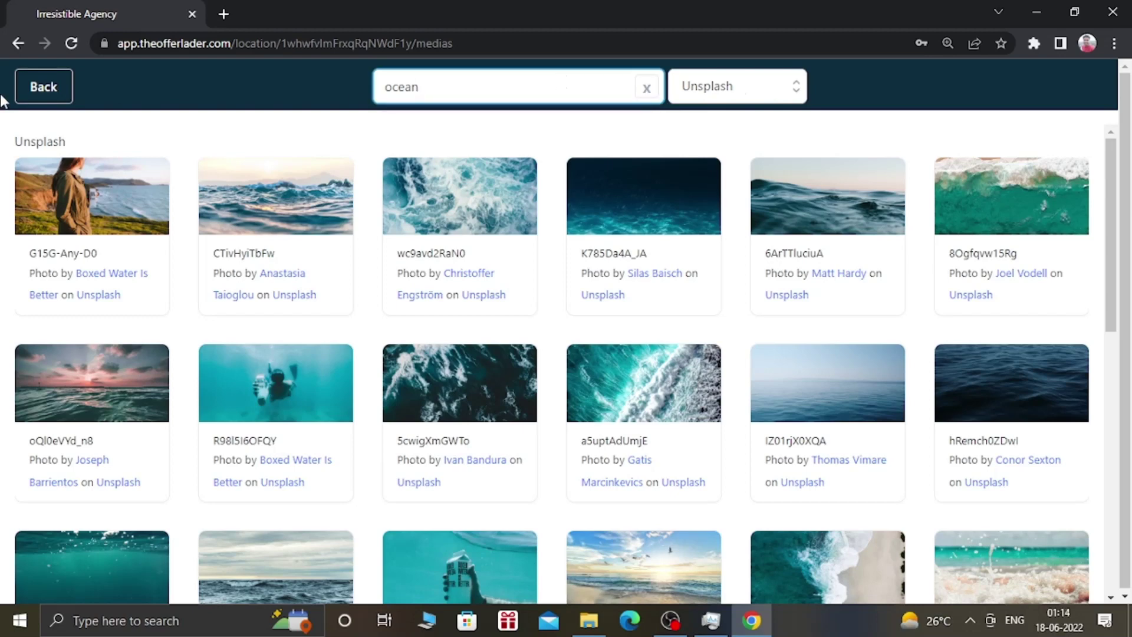
# Go back to Media settings and reopen My Media, now listing the diver photo.
pyautogui.click(27, 90)
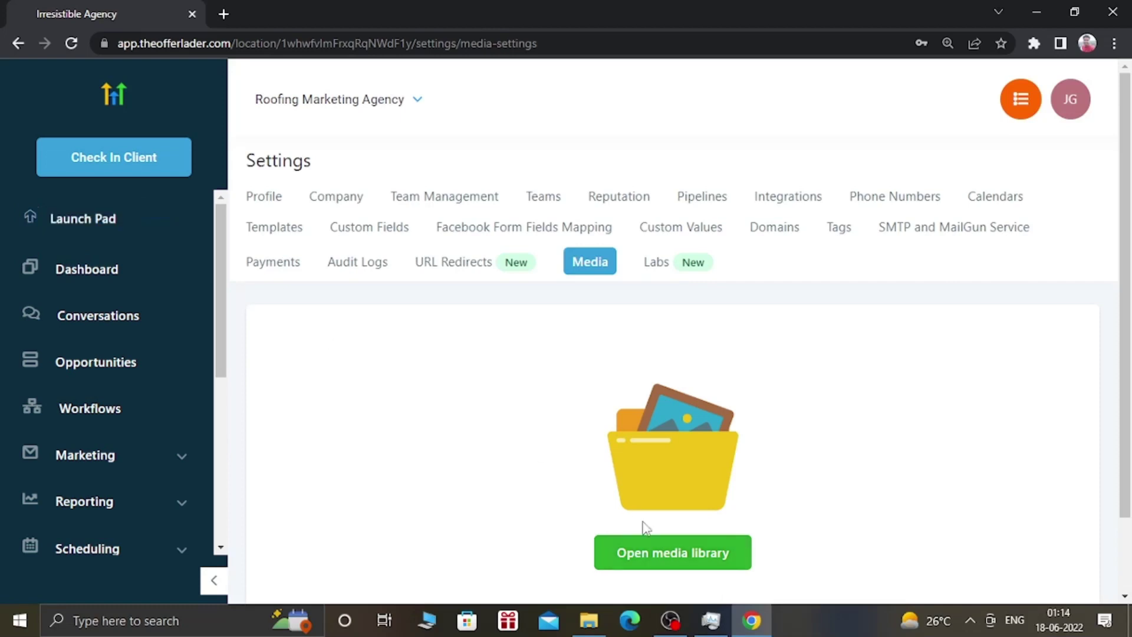
pyautogui.click(640, 550)
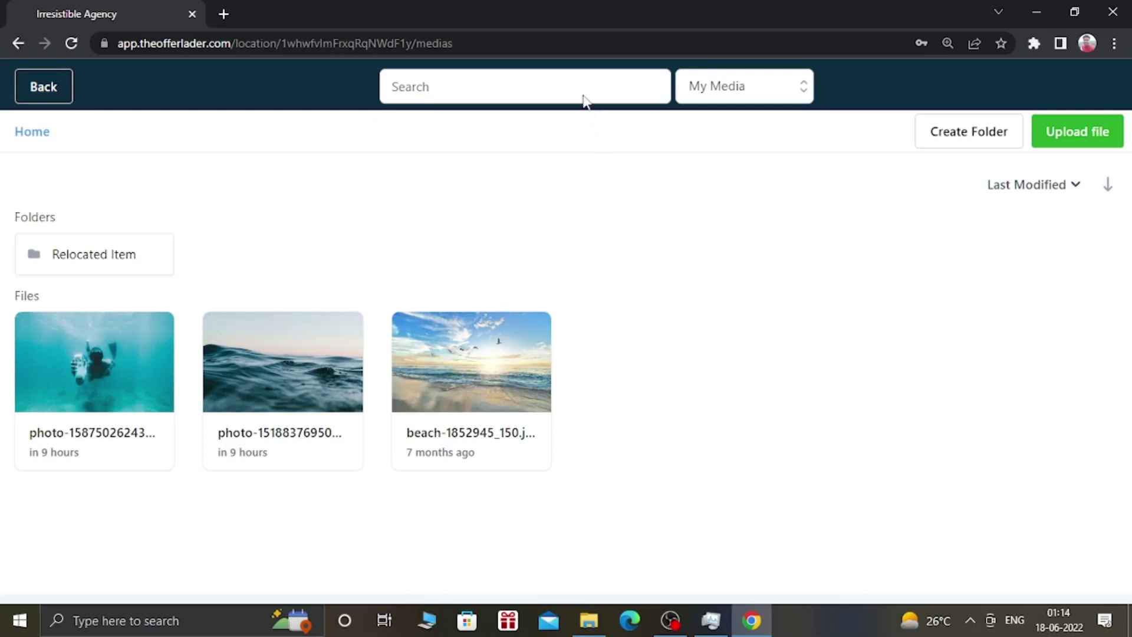
pyautogui.click(736, 95)
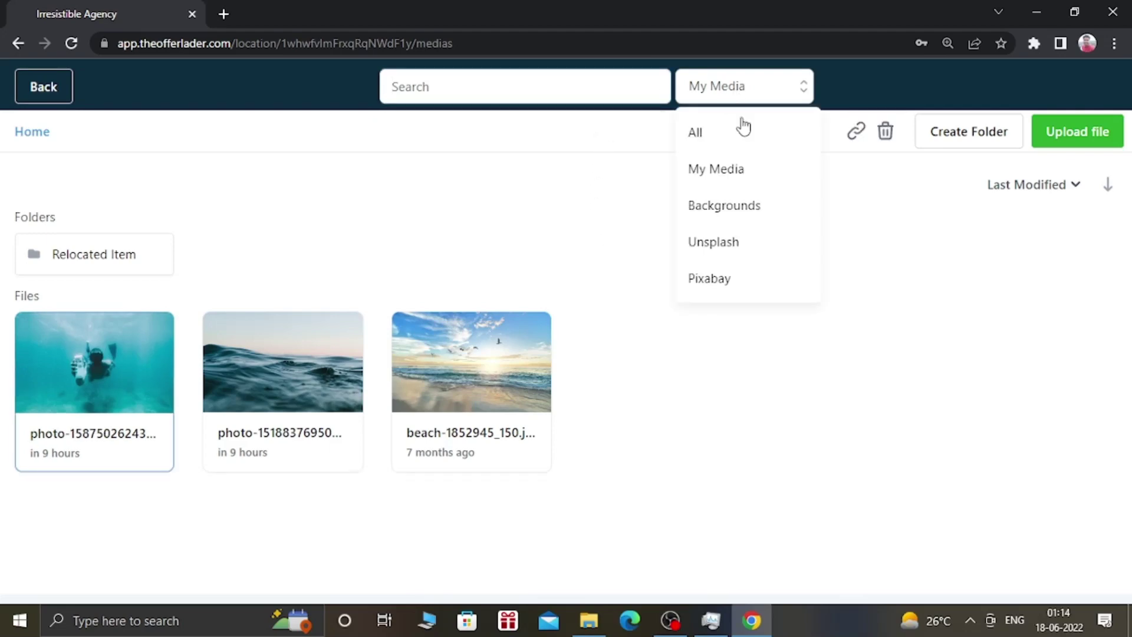
# Search Pixabay for 'summer' and add the pink flower-3140492 image to My Media.
pyautogui.click(749, 283)
pyautogui.click(530, 90)
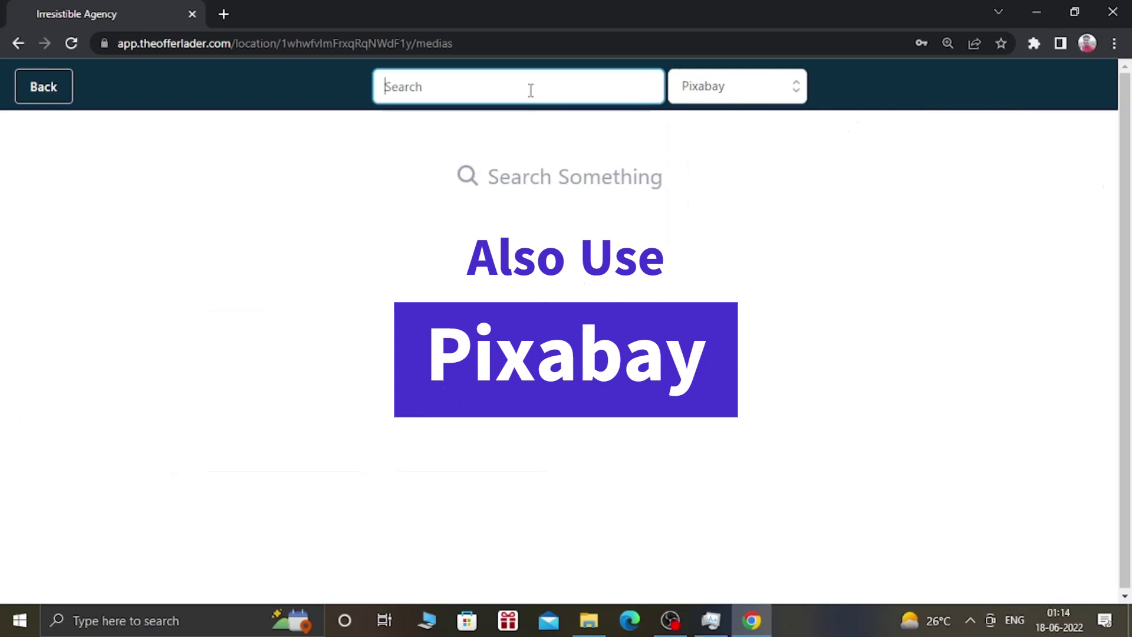
pyautogui.write('b')
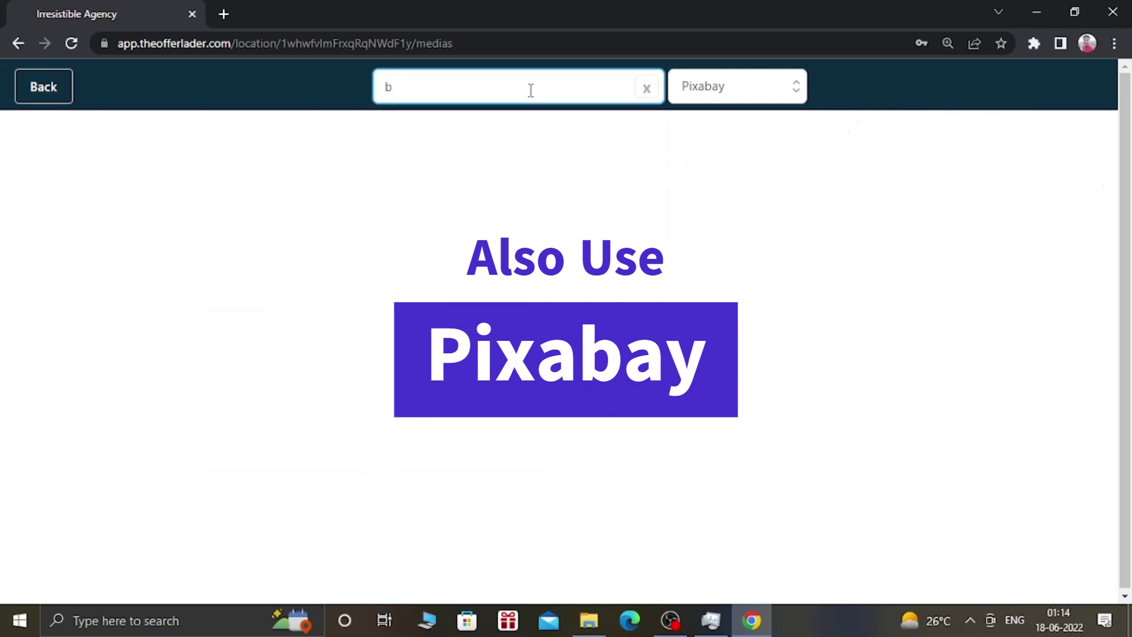
pyautogui.press('BackSpace')
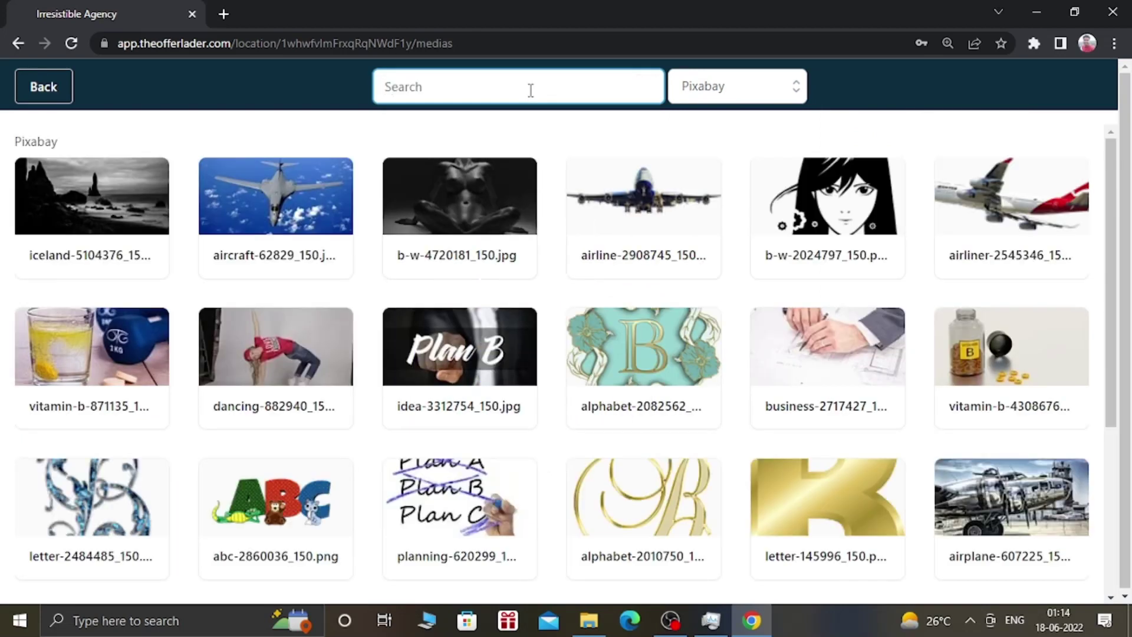
pyautogui.write('summr')
pyautogui.press('BackSpace')
pyautogui.write('er')
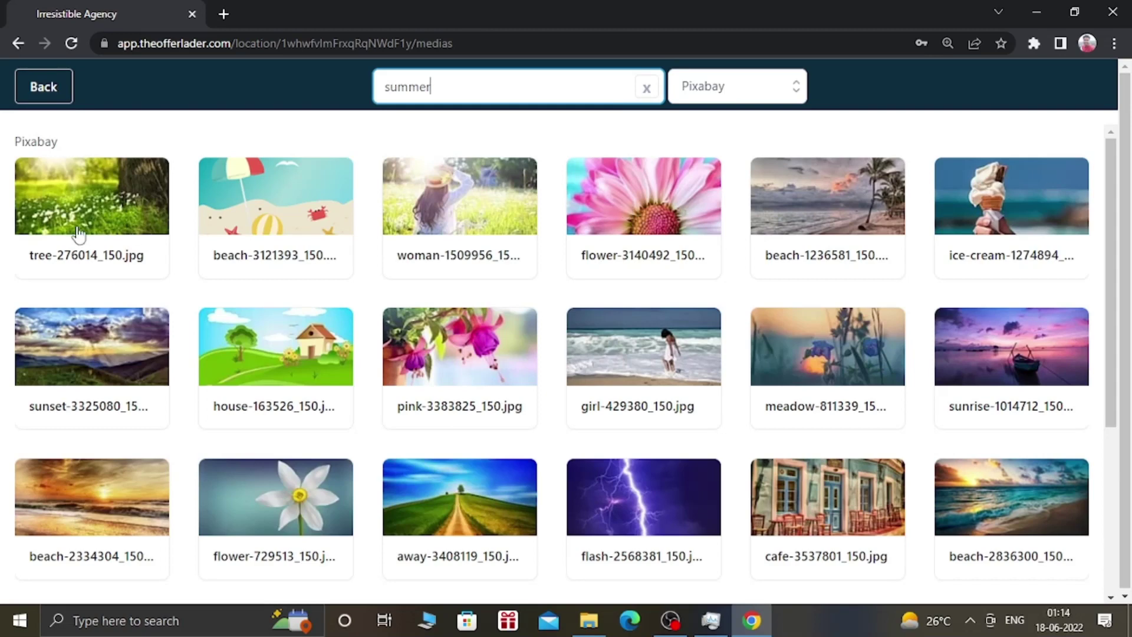
pyautogui.click(609, 219)
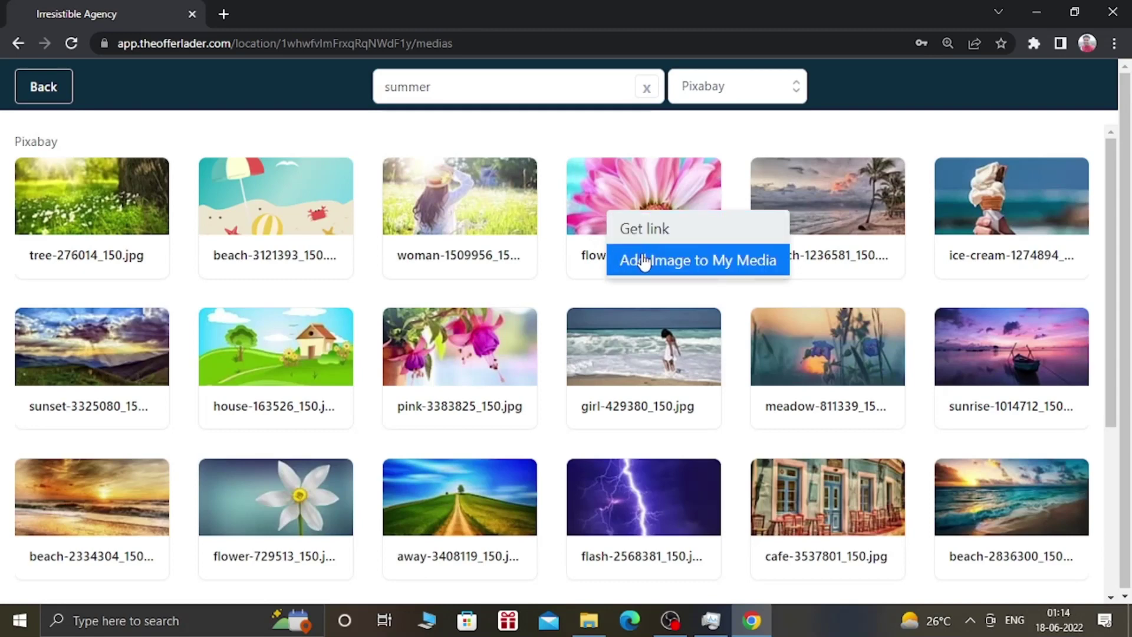
pyautogui.click(691, 267)
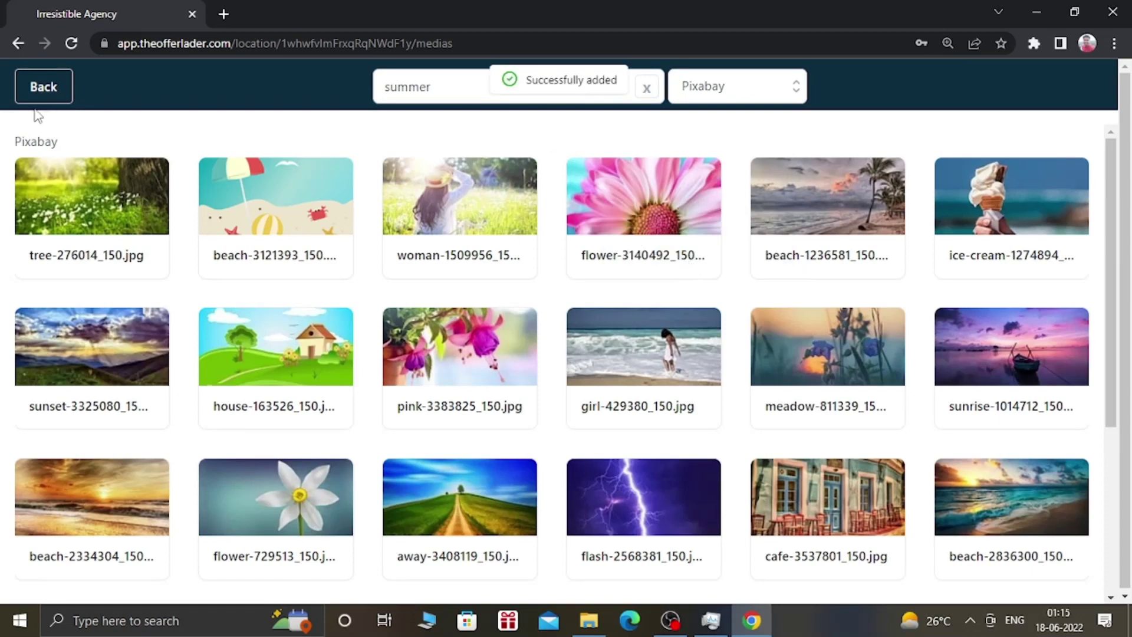
# Return to Media settings and reopen My Media, showing the flower image among four files.
pyautogui.click(43, 94)
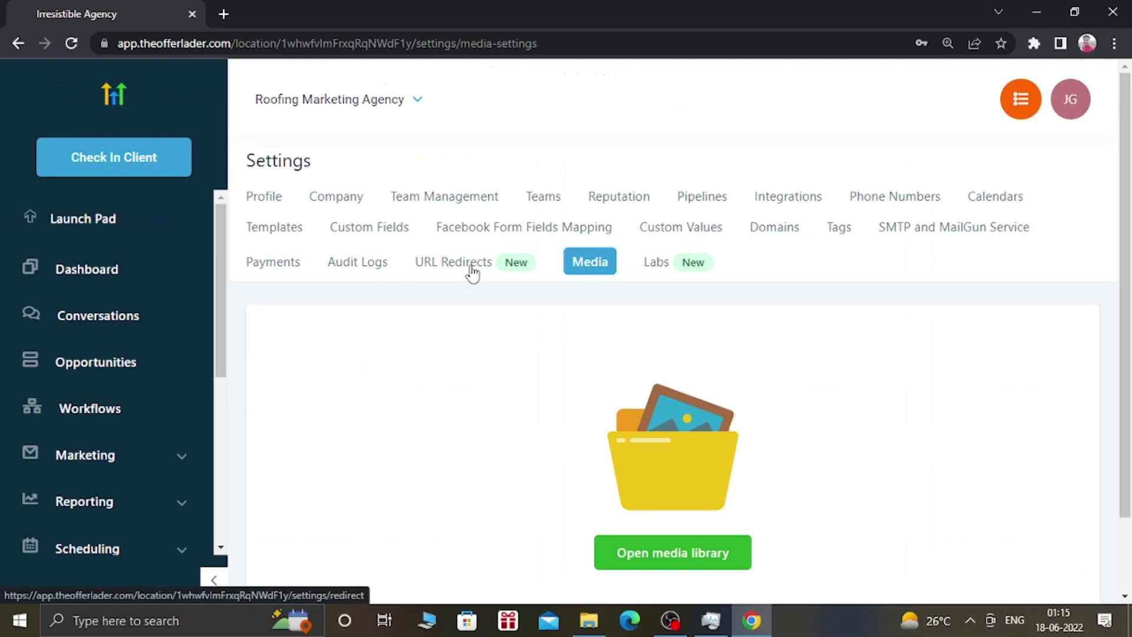
pyautogui.click(680, 569)
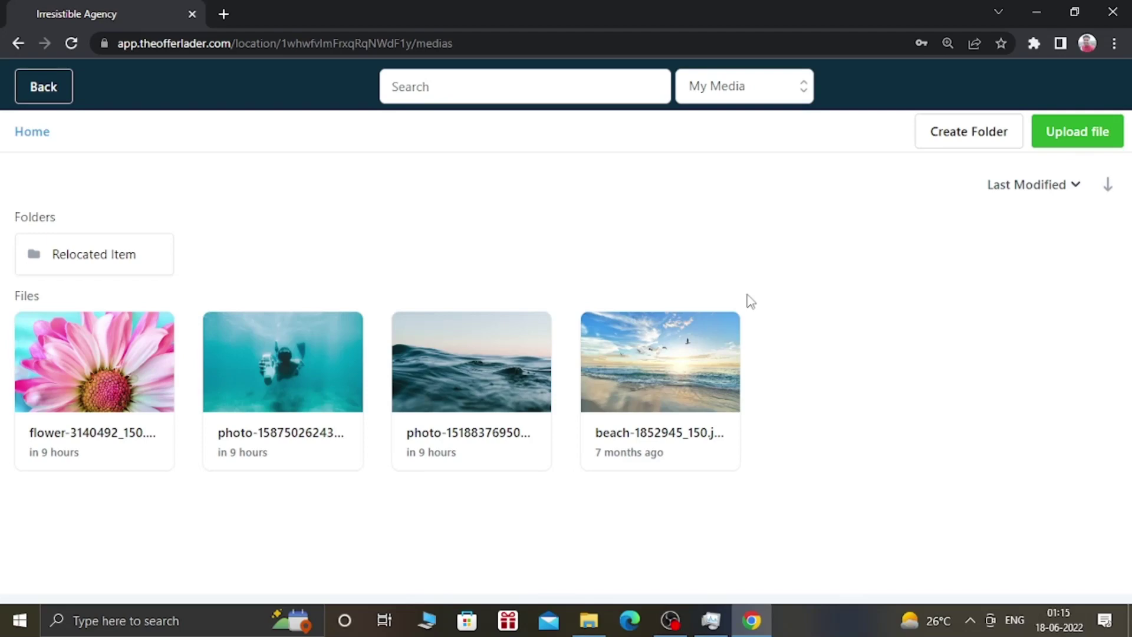
pyautogui.click(1071, 131)
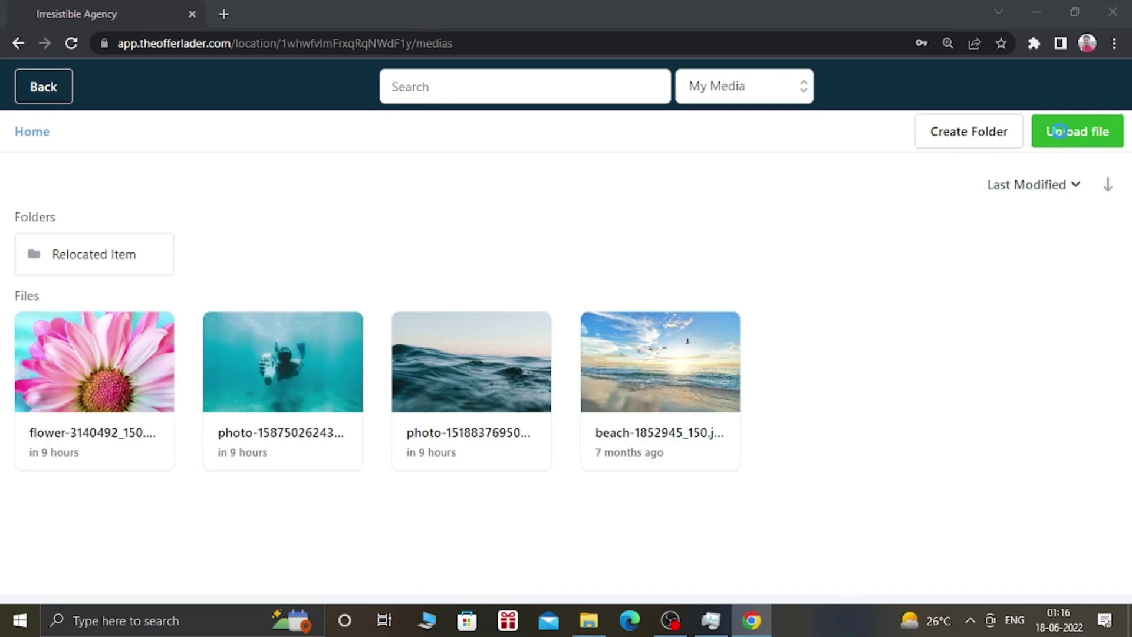
# Upload the local 'alienware 17in laptop' image into My Media.
pyautogui.click(1060, 131)
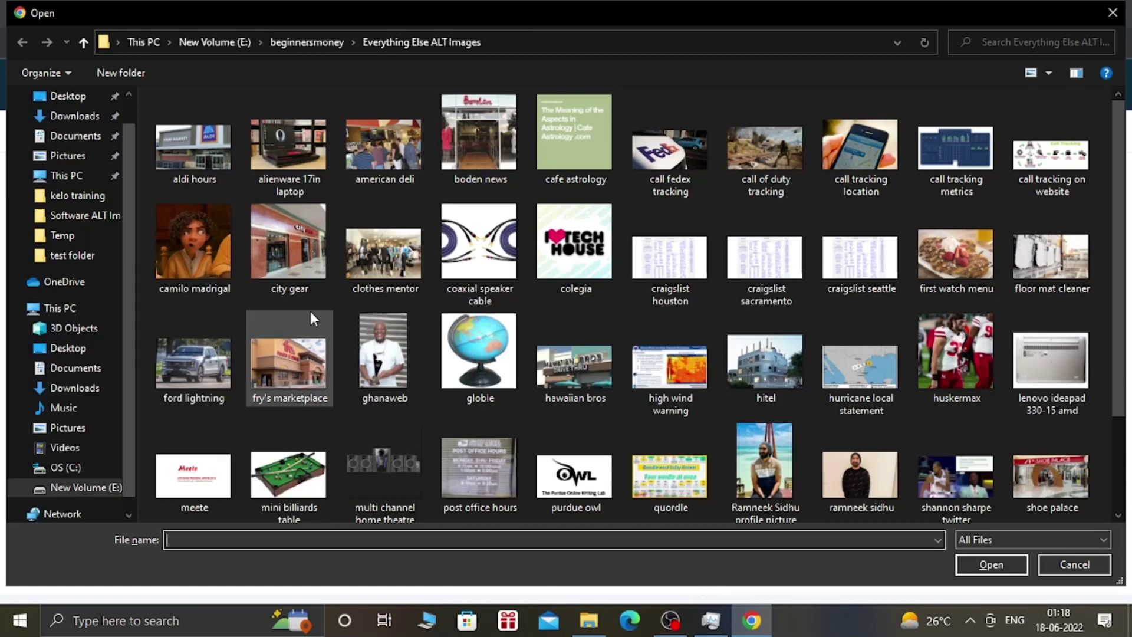
pyautogui.click(295, 162)
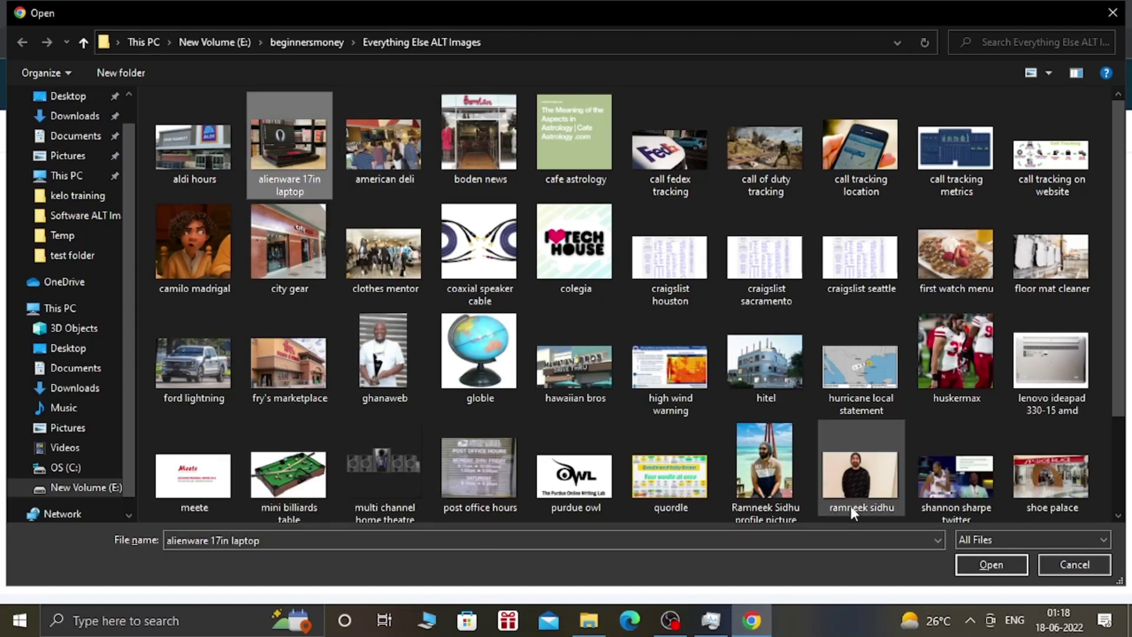
pyautogui.click(986, 564)
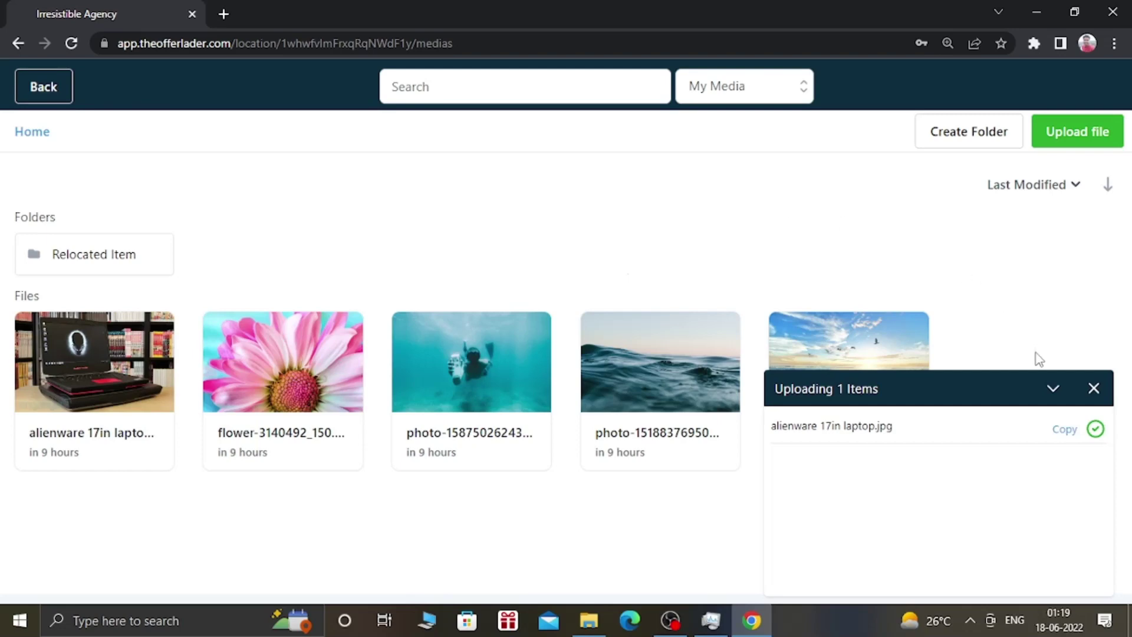
pyautogui.click(1053, 389)
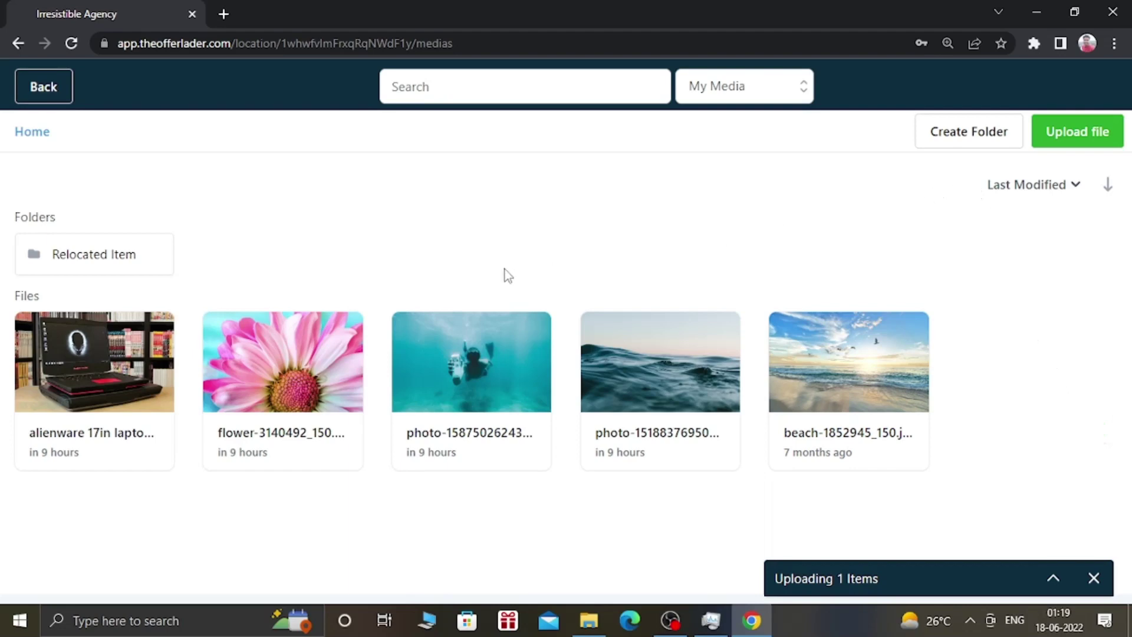
pyautogui.click(964, 132)
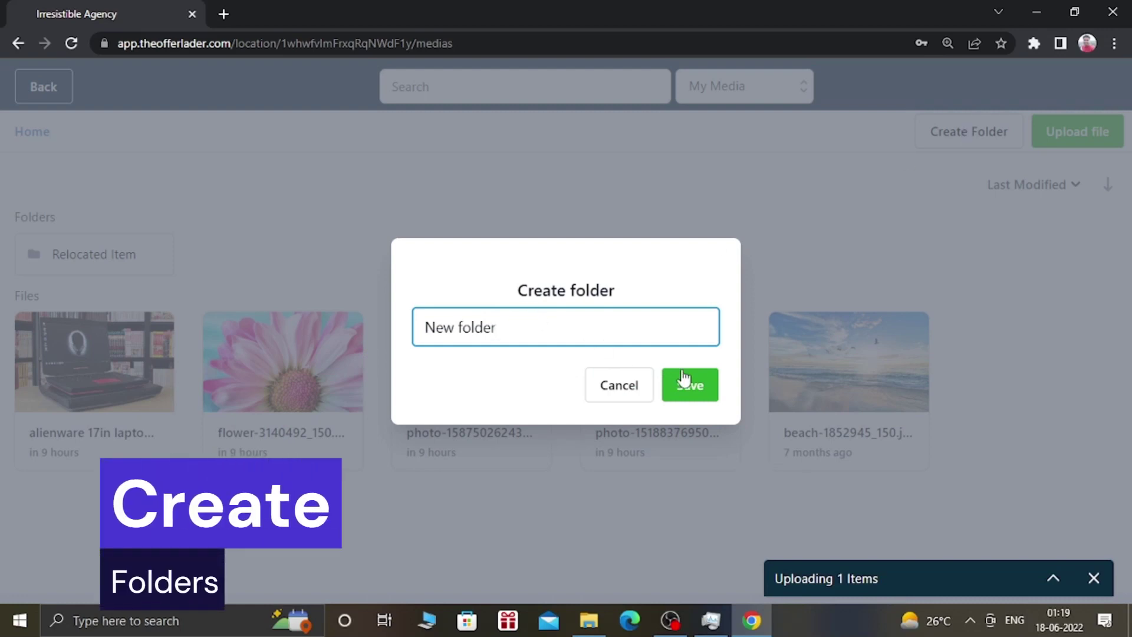
# Replace the default 'New folder' name with 'Folder One' and save the folder.
pyautogui.press('BackSpace')
pyautogui.press('BackSpace')
pyautogui.press('BackSpace')
pyautogui.press('BackSpace')
pyautogui.press('BackSpace')
pyautogui.press('BackSpace')
pyautogui.press('BackSpace')
pyautogui.press('BackSpace')
pyautogui.press('BackSpace')
pyautogui.press('BackSpace')
pyautogui.write('Foler')
pyautogui.press('BackSpace')
pyautogui.press('BackSpace')
pyautogui.write('der')
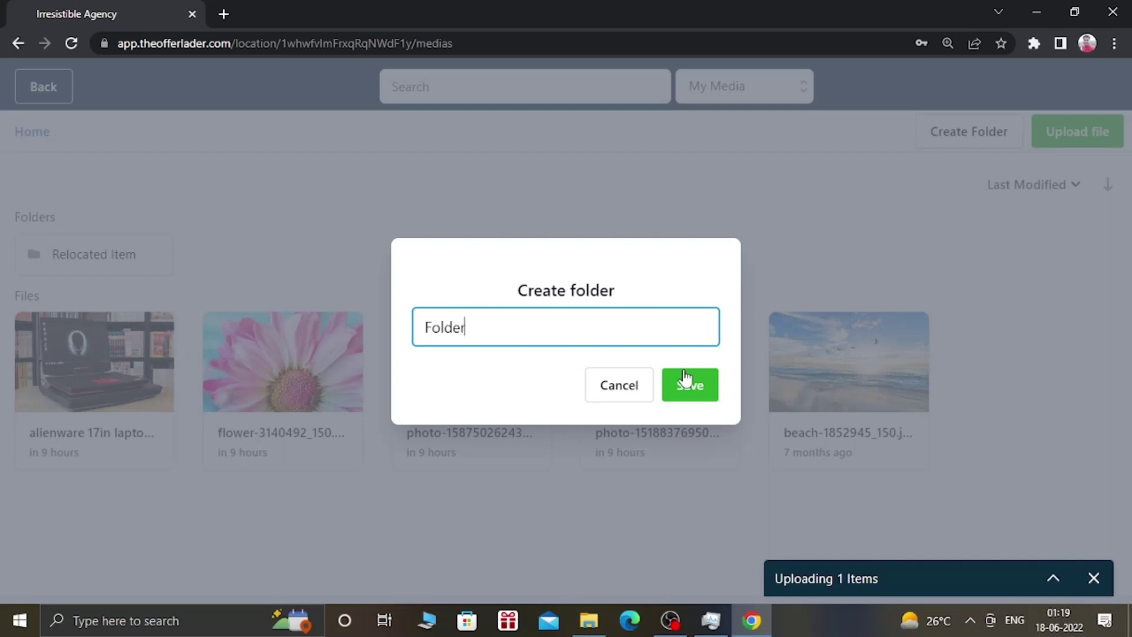
pyautogui.write(' One')
pyautogui.click(690, 385)
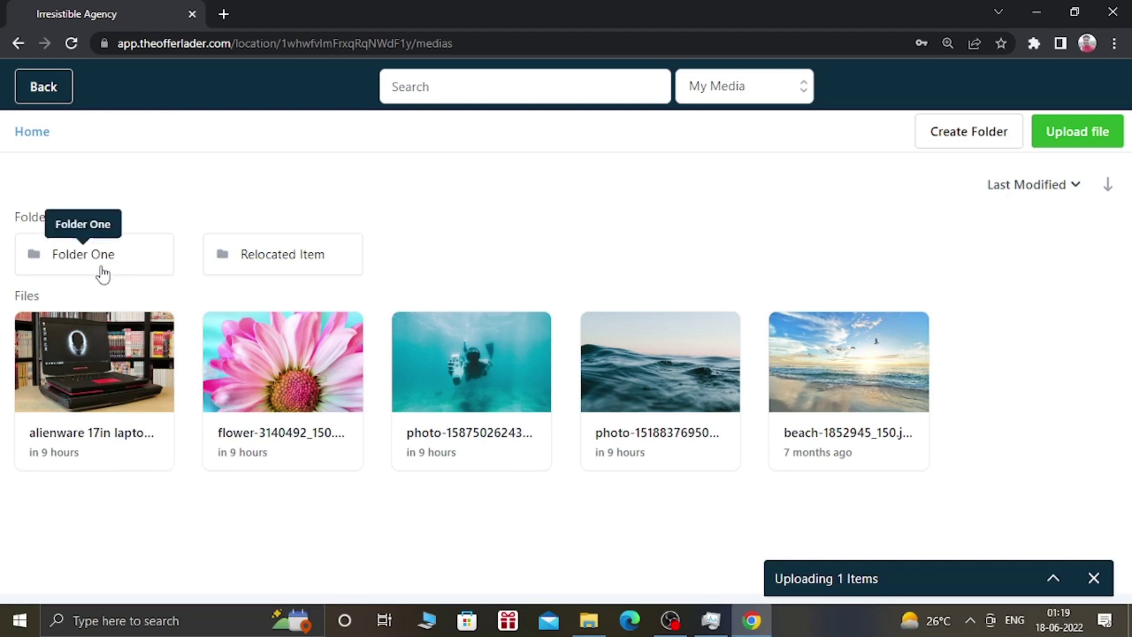
# Move the pink flower image from the My Media root into Folder One.
pyautogui.click(246, 392)
pyautogui.rightClick(246, 391)
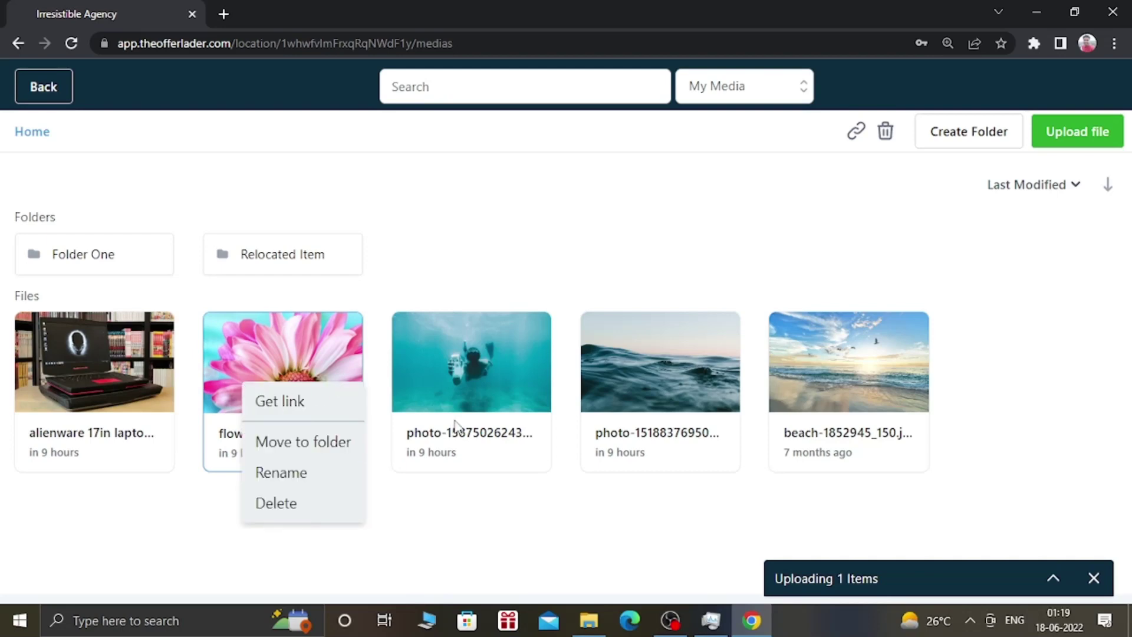
pyautogui.click(263, 441)
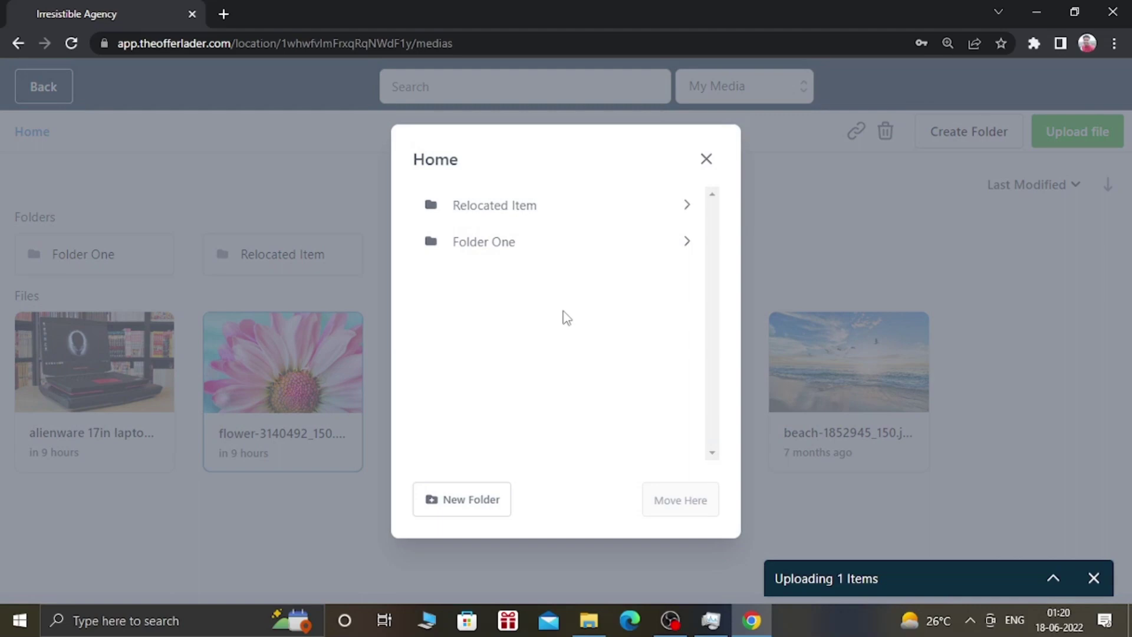
pyautogui.click(493, 258)
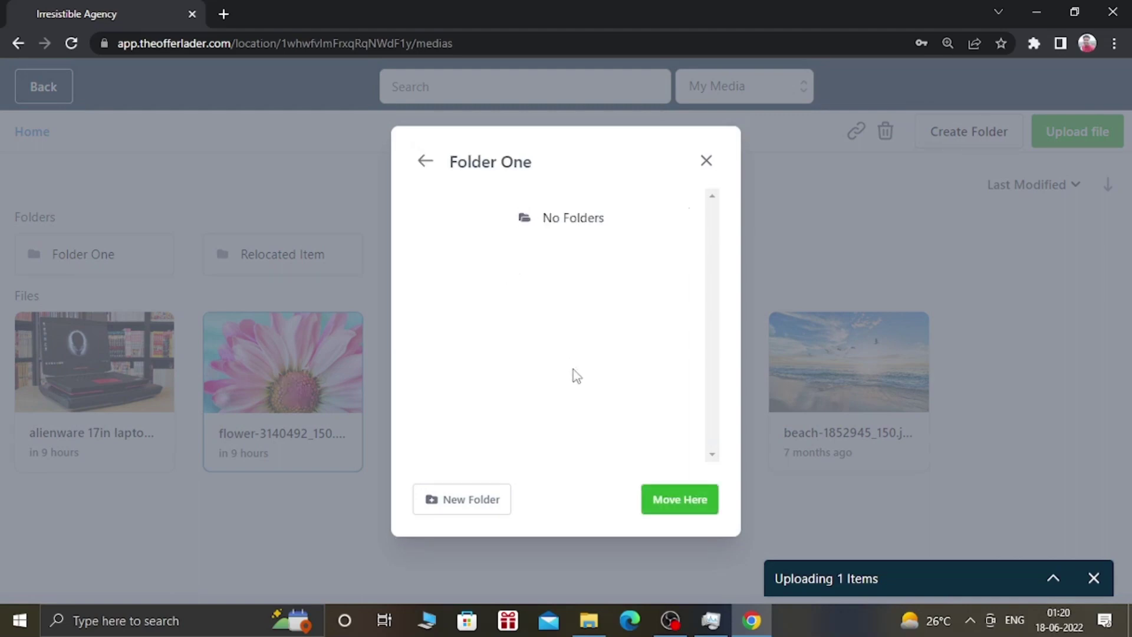
pyautogui.click(677, 498)
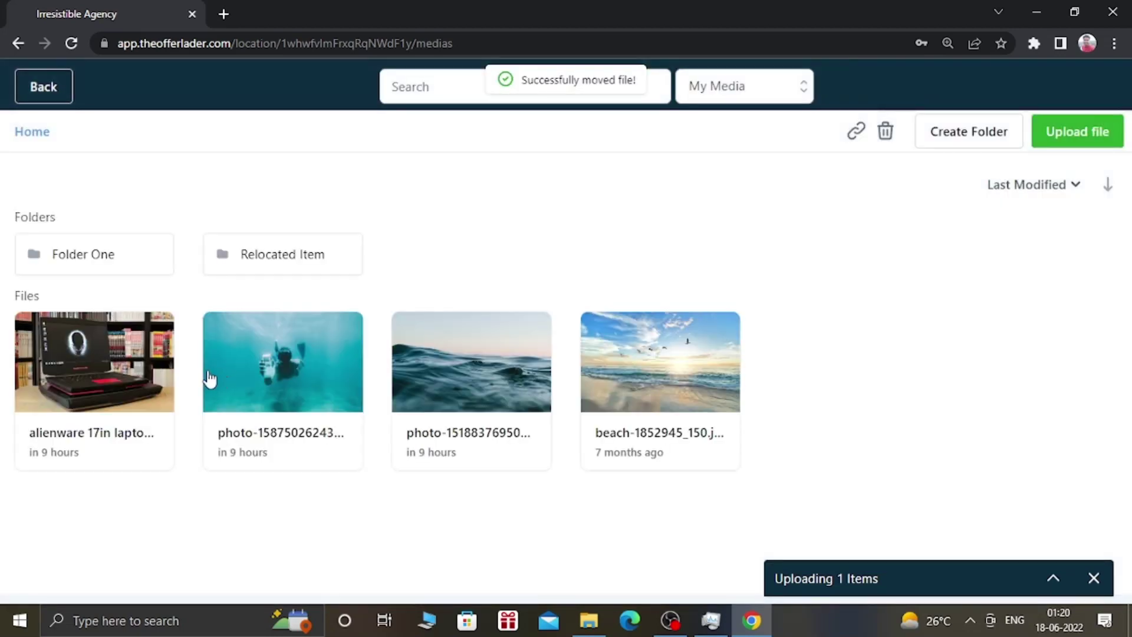
pyautogui.click(94, 259)
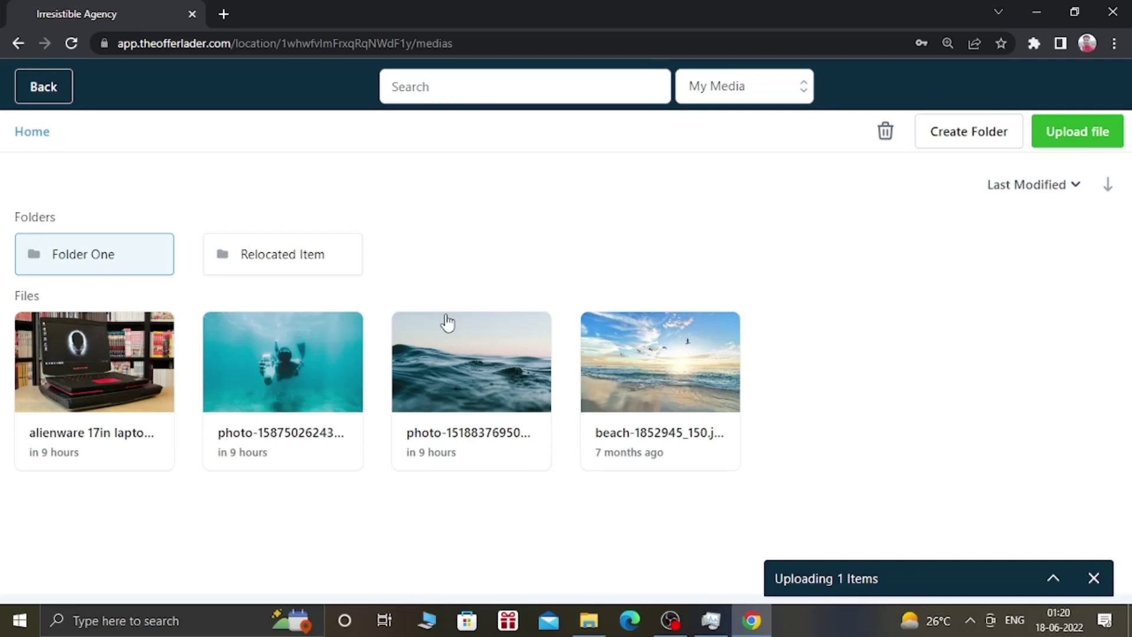
pyautogui.click(118, 262)
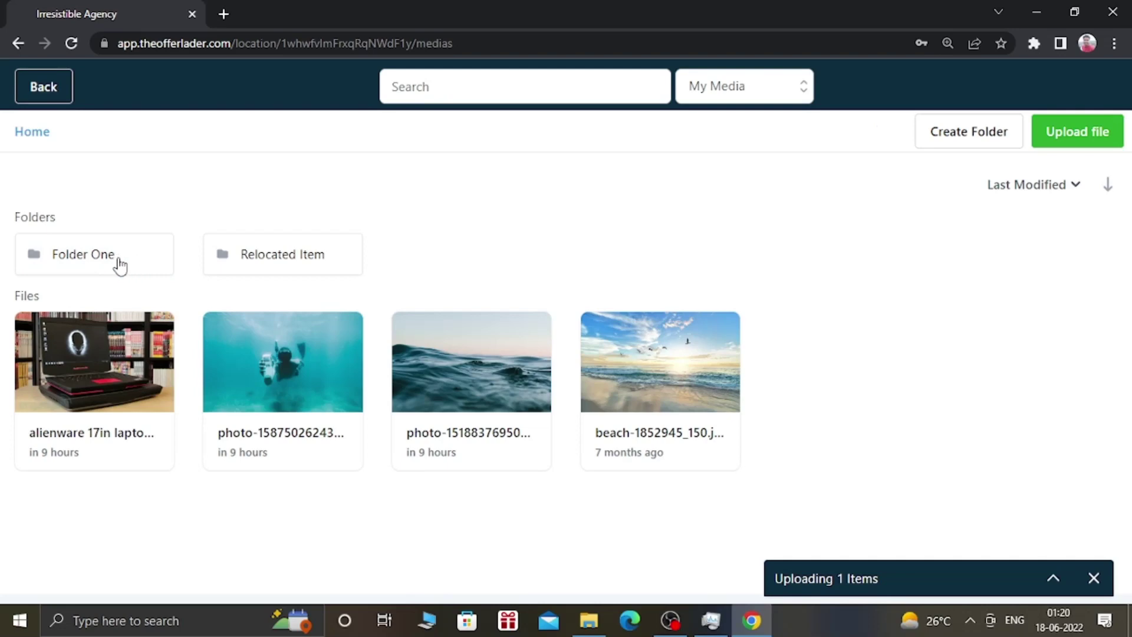
pyautogui.doubleClick(120, 265)
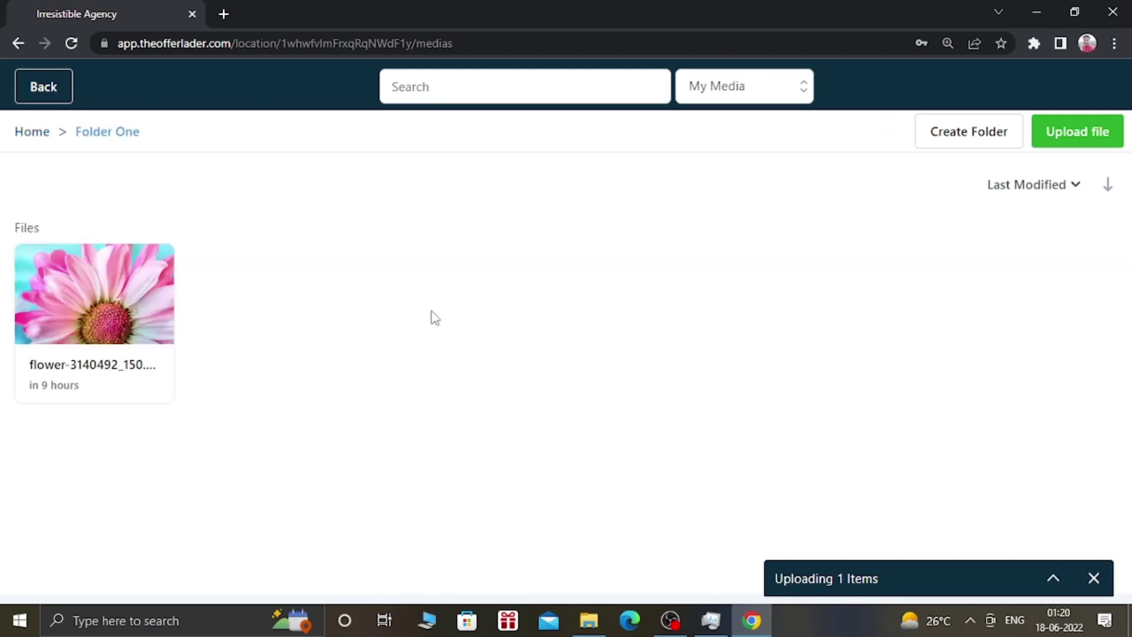
pyautogui.click(101, 306)
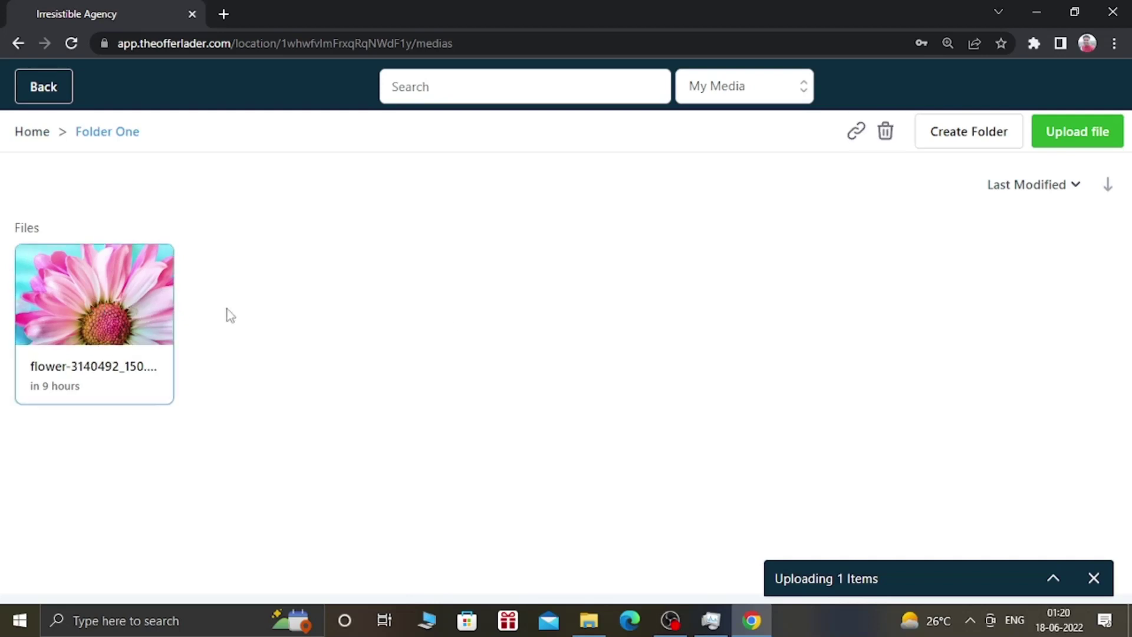
pyautogui.click(33, 132)
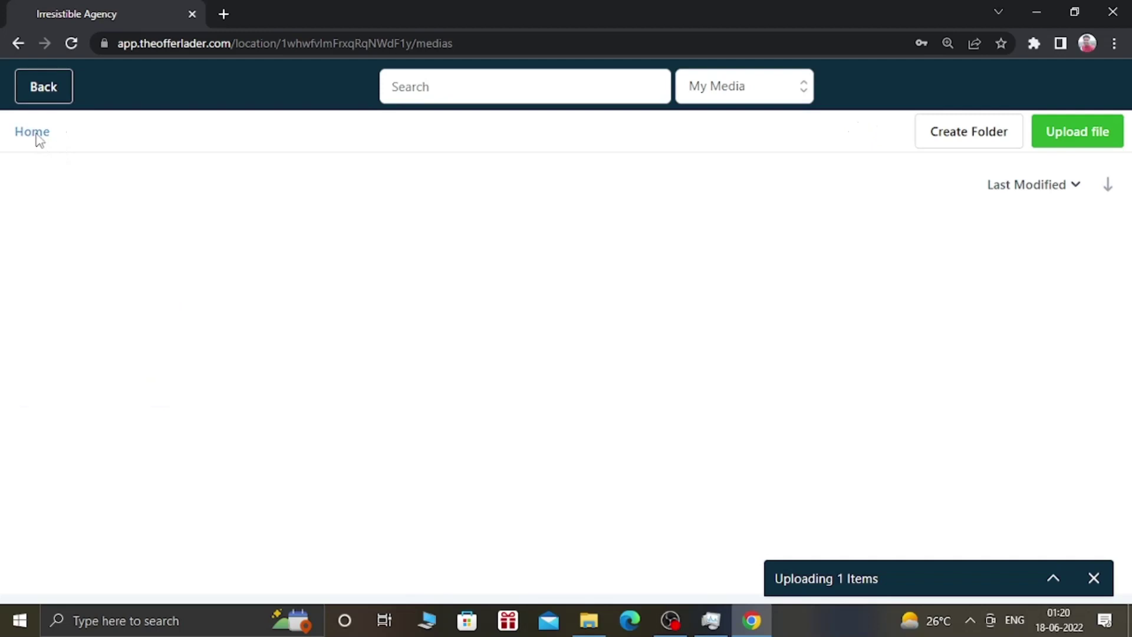